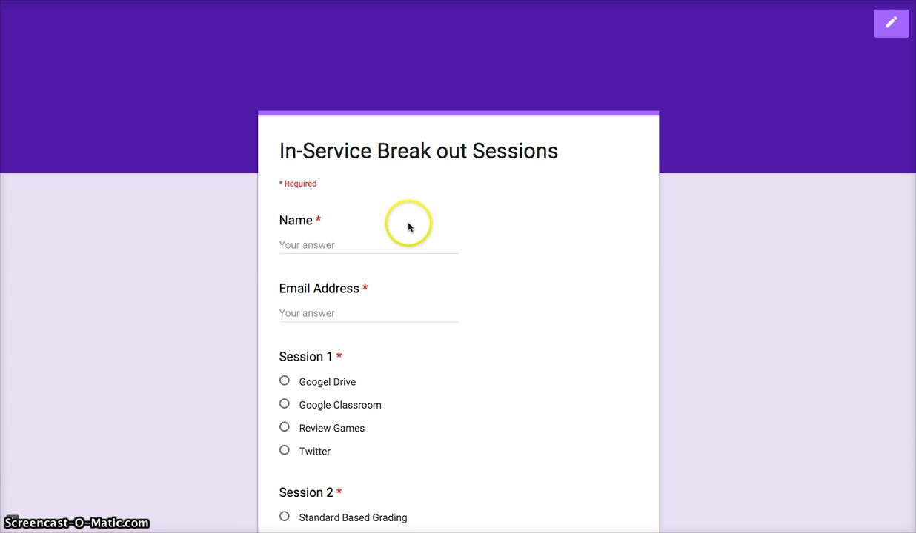
# Look over the form responses in the spreadsheet
pyautogui.scroll(-2, 462, 228)
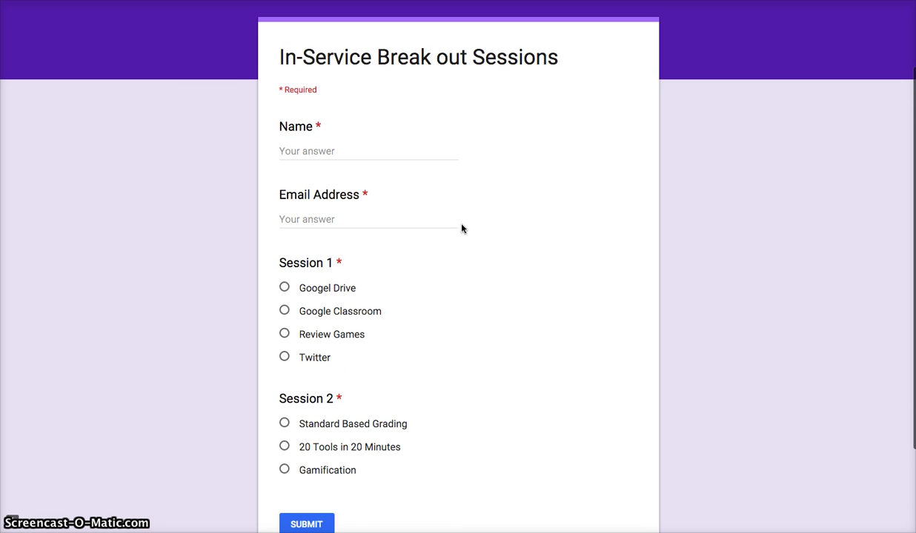
pyautogui.scroll(3, 382, 320)
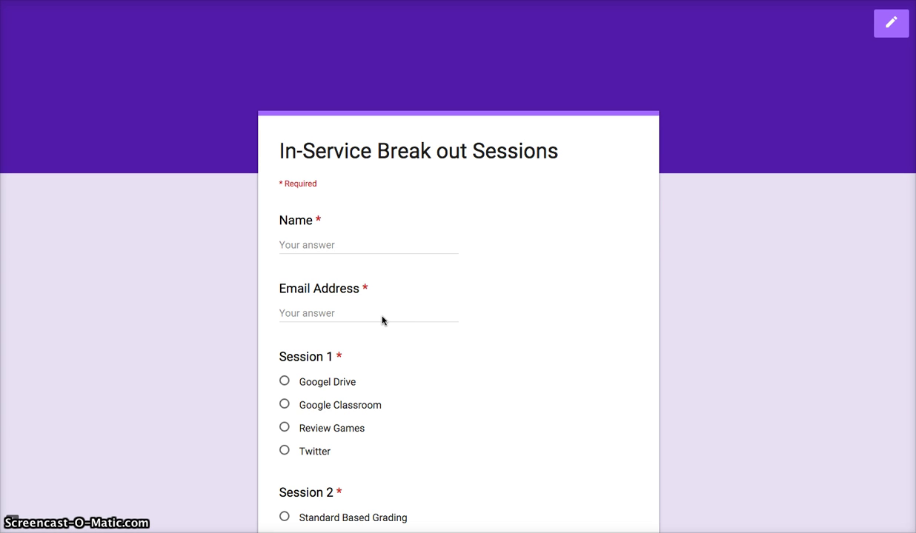
pyautogui.click(363, 352)
pyautogui.scroll(-4, 364, 352)
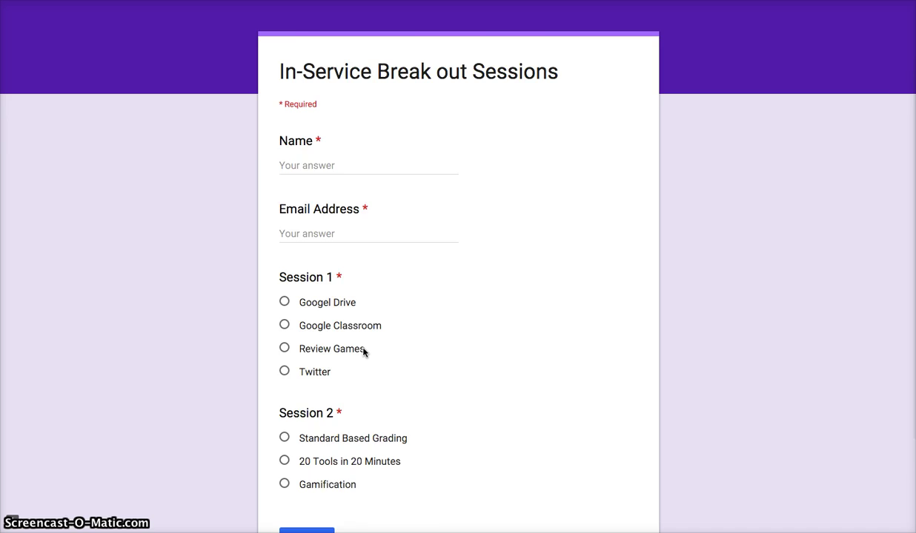
pyautogui.scroll(4, 364, 352)
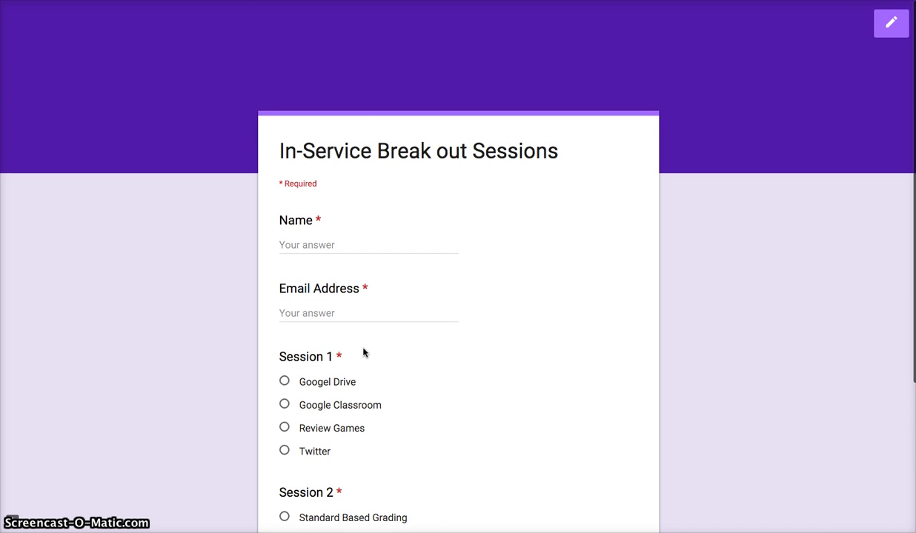
pyautogui.click(375, 289)
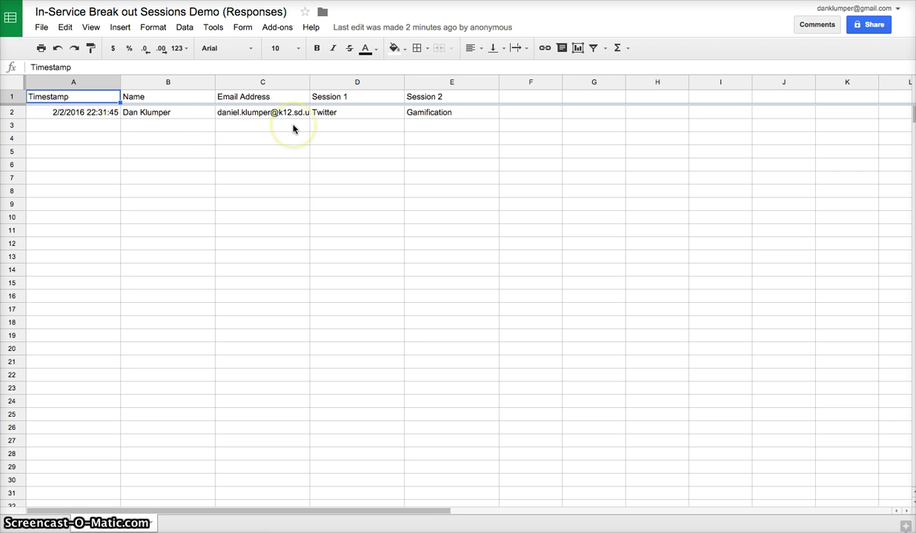
# Launch formMule - Email Merge Utility from the Add-ons menu
pyautogui.click(275, 30)
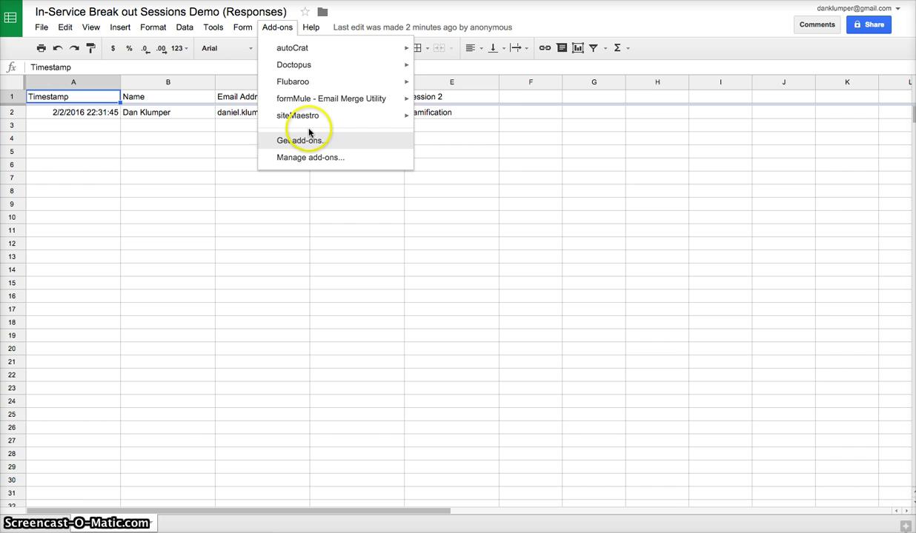
pyautogui.moveTo(313, 105)
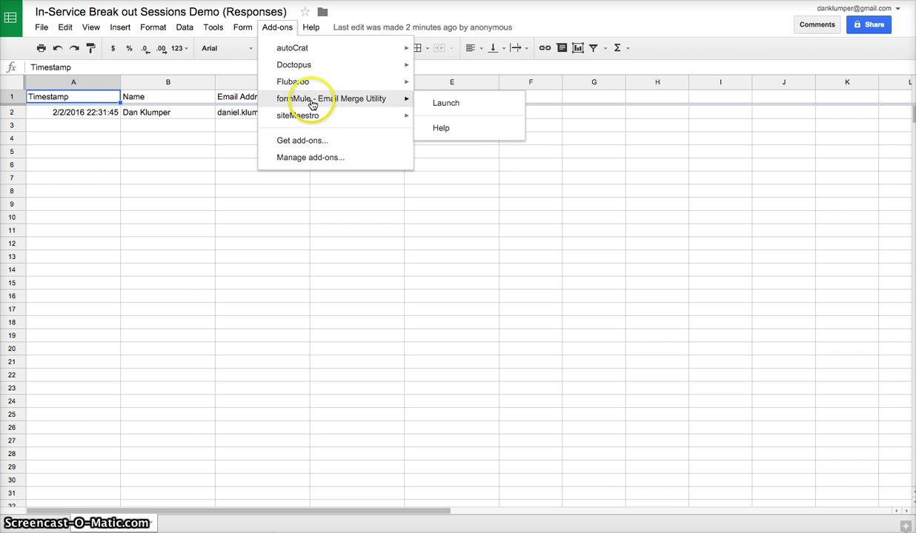
pyautogui.click(448, 104)
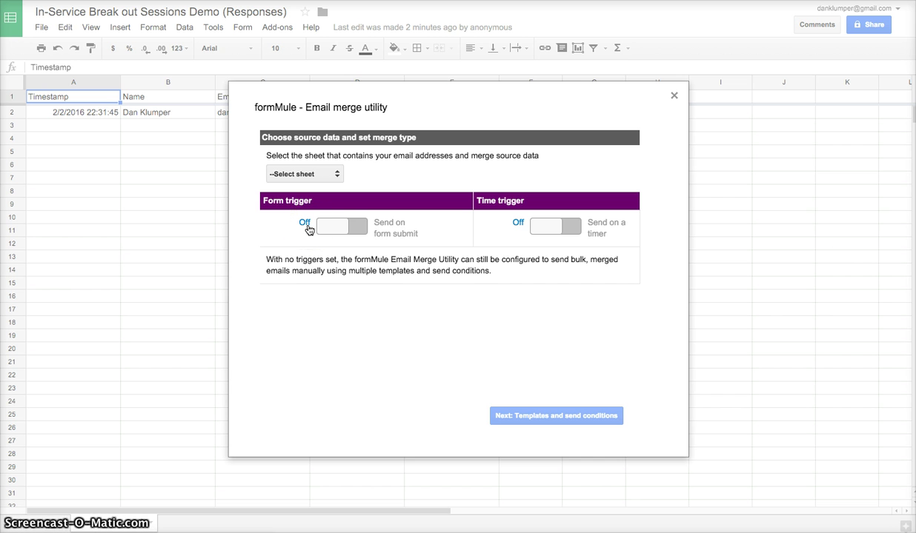
# Leave the form-submit trigger off and choose Form Responses 1 as the source sheet
pyautogui.click(353, 232)
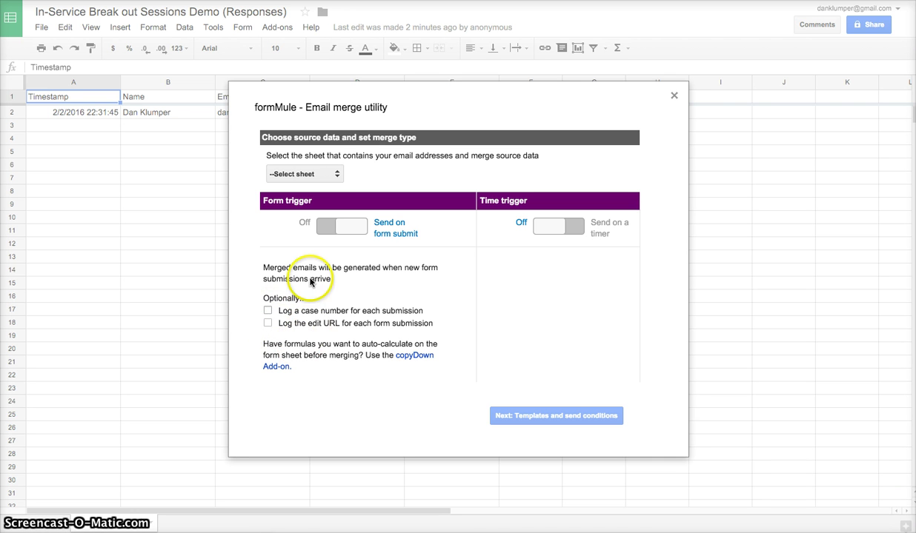
pyautogui.click(327, 232)
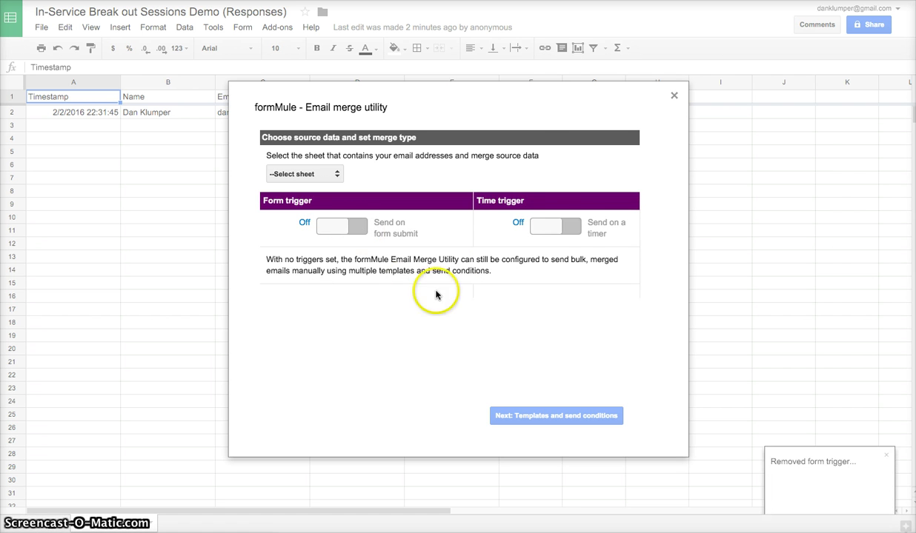
pyautogui.click(564, 228)
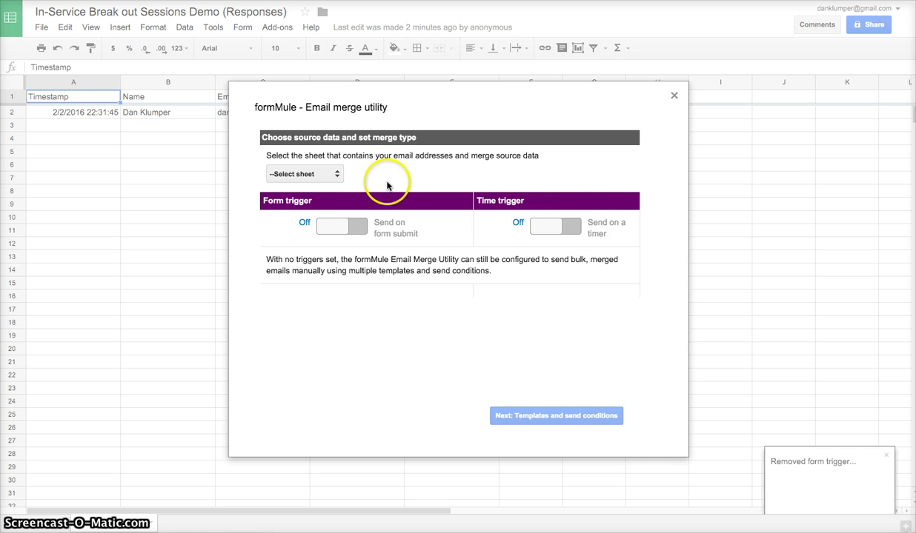
pyautogui.click(338, 176)
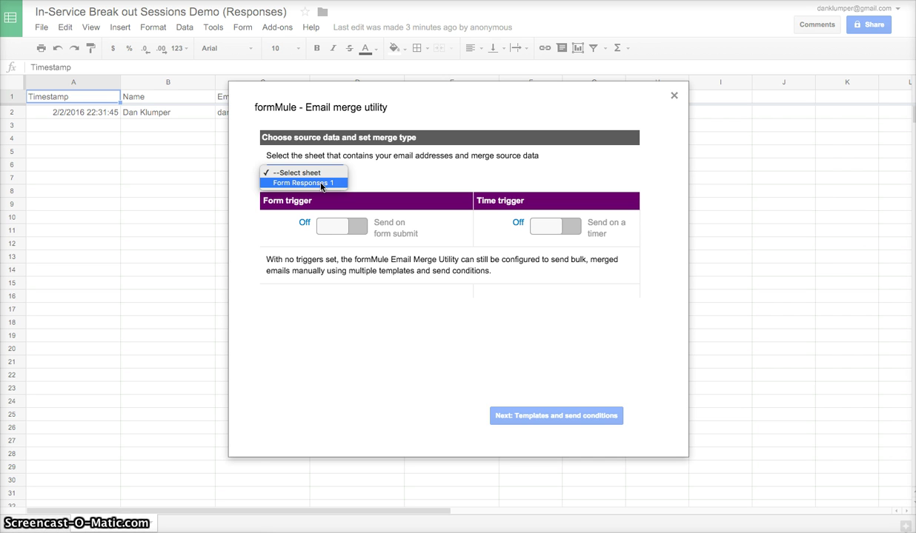
pyautogui.click(321, 183)
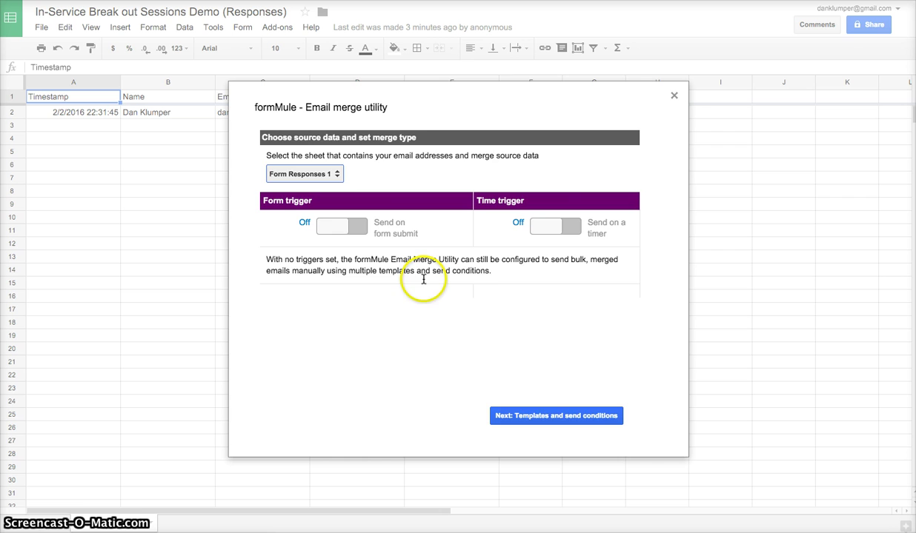
# Save settings for one template, Template 1, sent for all rows
pyautogui.click(579, 417)
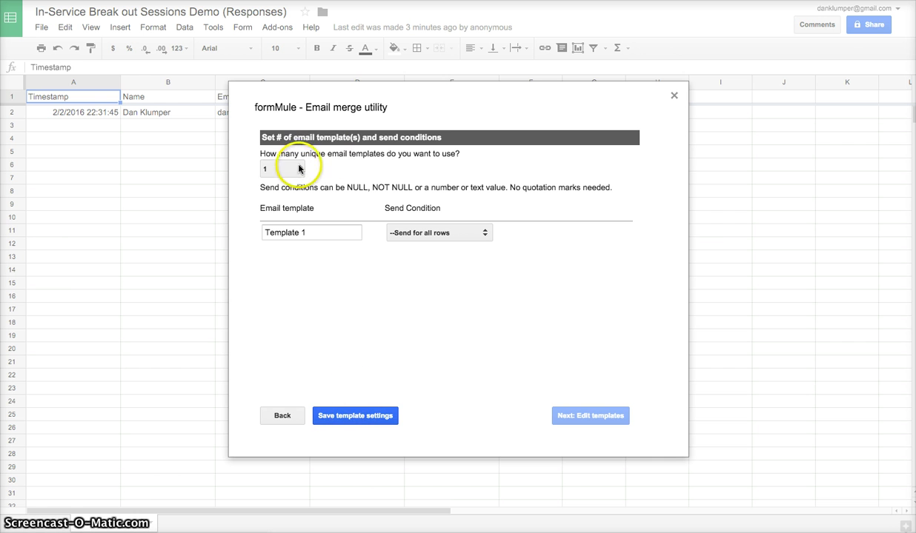
pyautogui.click(367, 420)
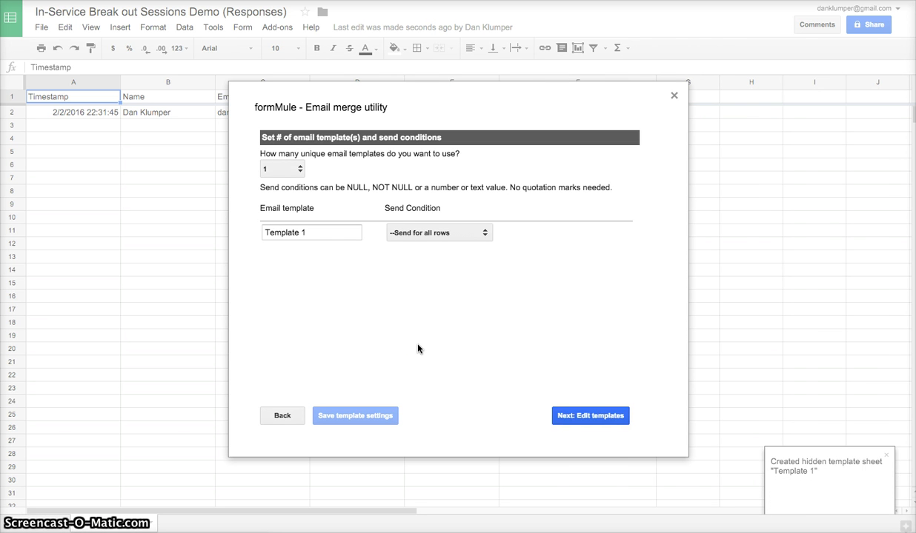
# Address Template 1 to the <<Email Address>> merge tag
pyautogui.click(589, 418)
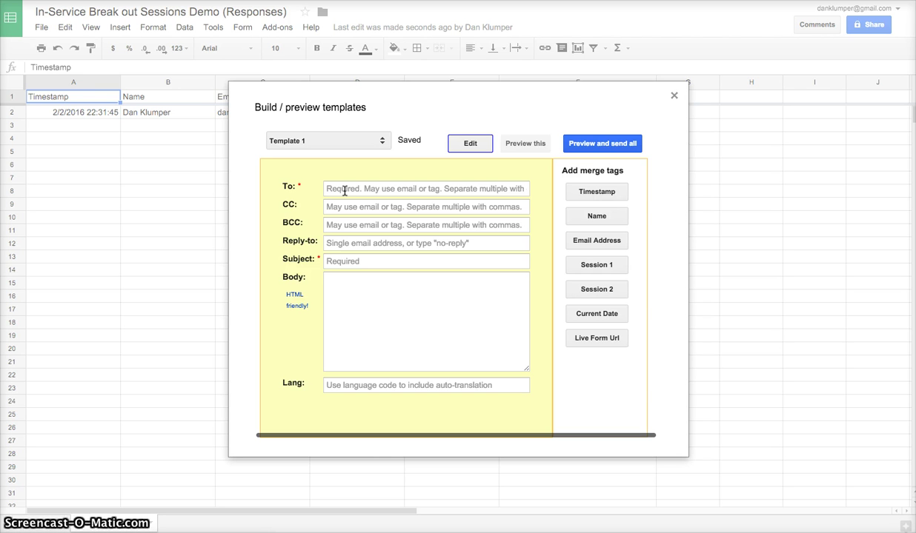
pyautogui.click(343, 190)
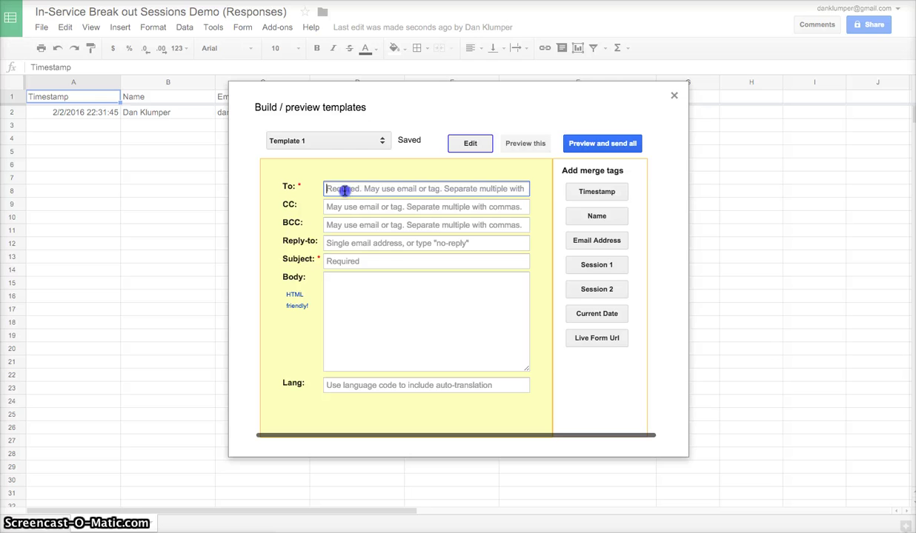
pyautogui.click(338, 190)
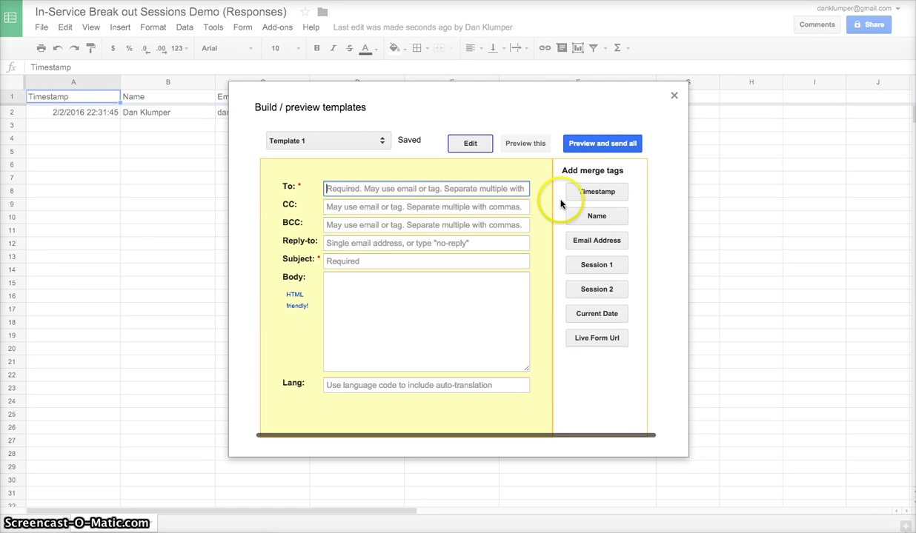
pyautogui.click(598, 243)
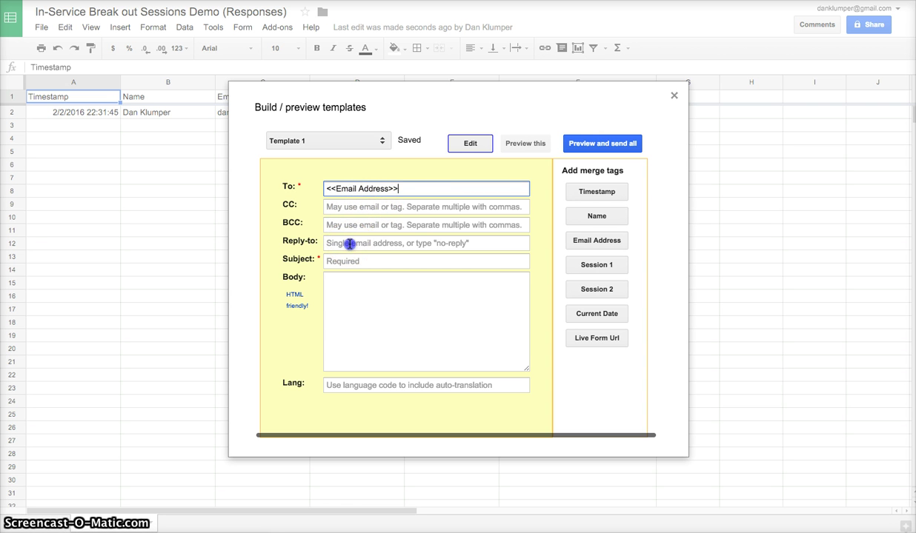
# Enter a reply-to address and the subject 'In-Service Breakout'
pyautogui.click(349, 244)
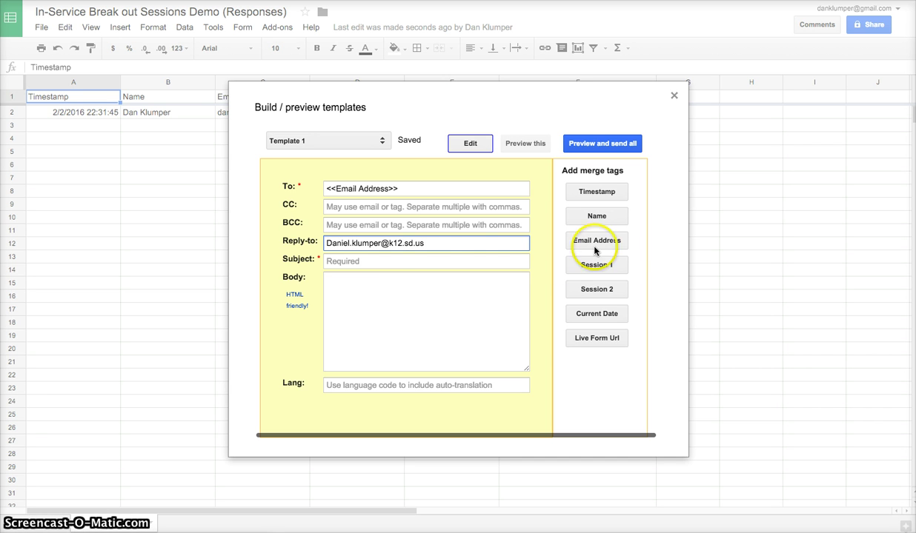
pyautogui.click(395, 261)
pyautogui.write('In-Service Breakout')
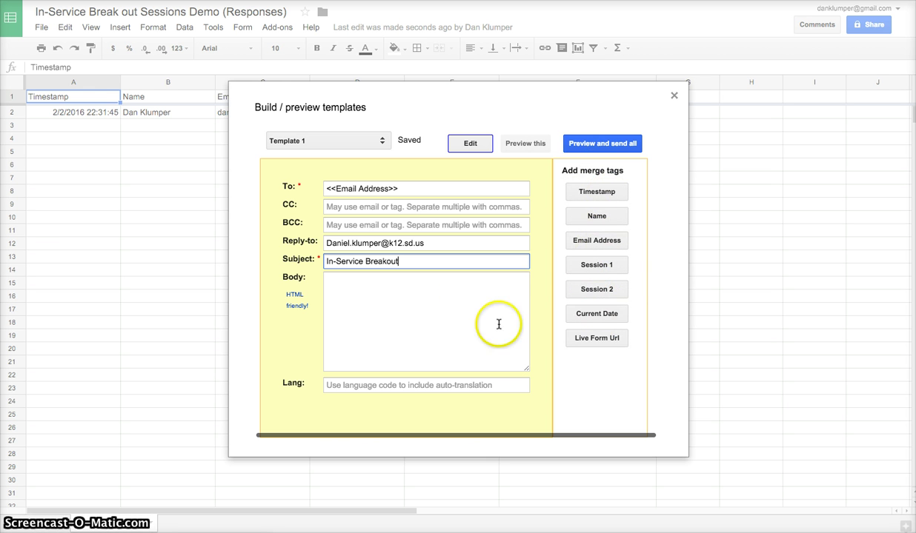
pyautogui.click(334, 284)
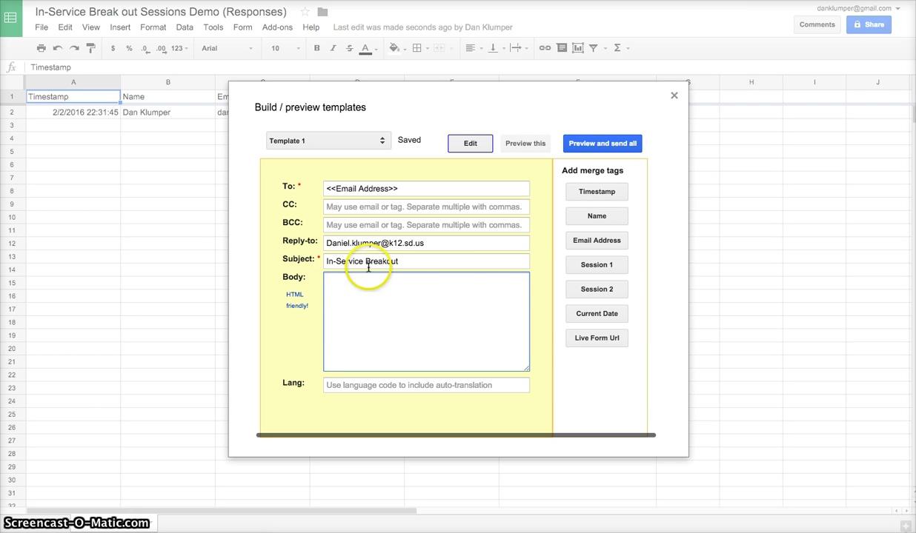
# Put the <<Name>> tag in the body, then a Session line with <<Session 1>>
pyautogui.click(603, 217)
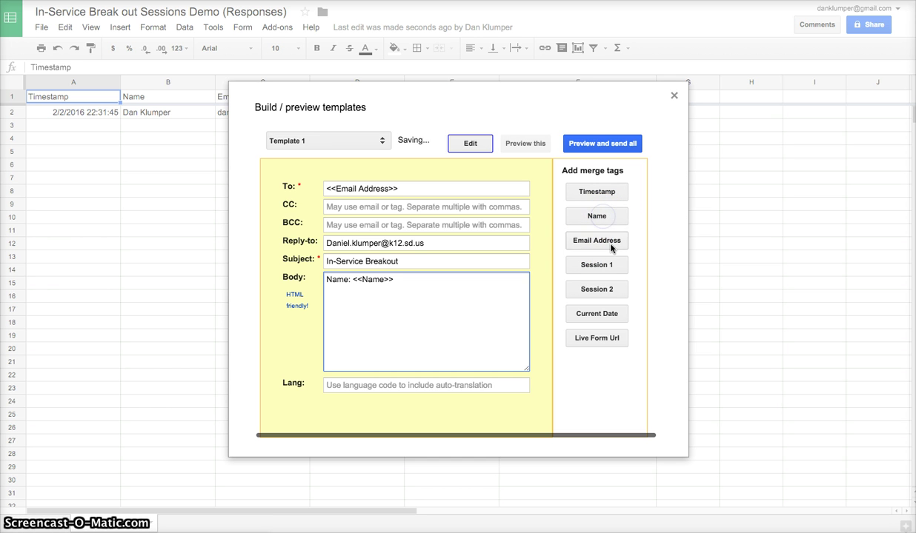
pyautogui.click(376, 291)
pyautogui.press('Return')
pyautogui.write('Session 1 Selection')
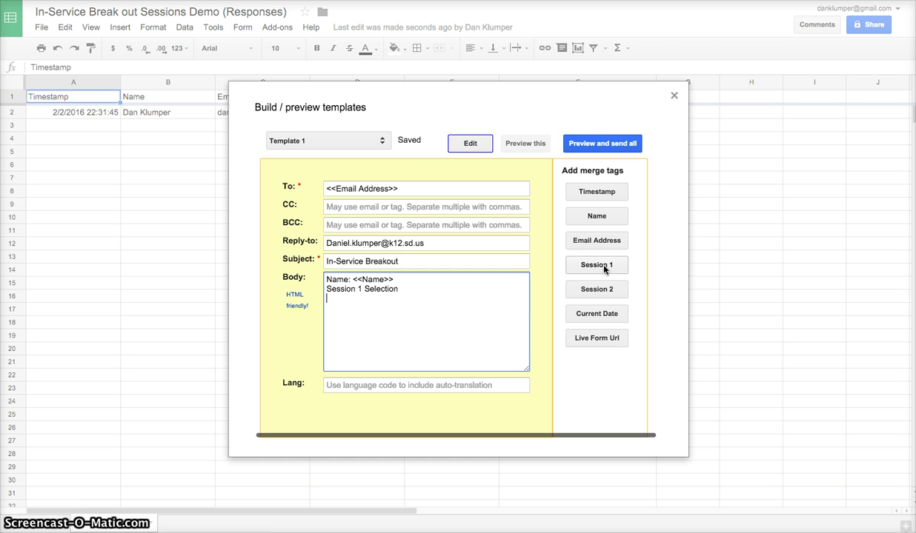
pyautogui.click(603, 269)
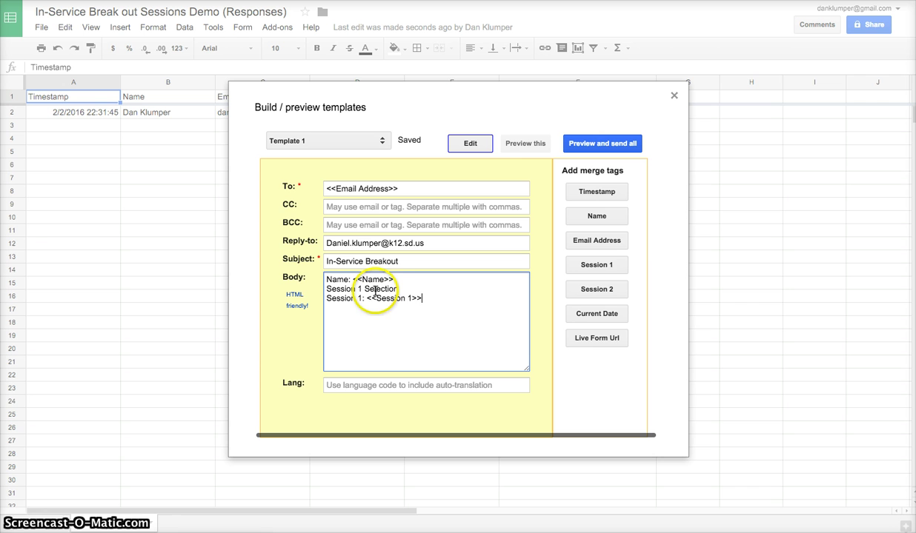
# Delete the leftover Session 1 Selection line and add a <<Session 2>> line
pyautogui.moveTo(398, 289); pyautogui.dragTo(315, 287)
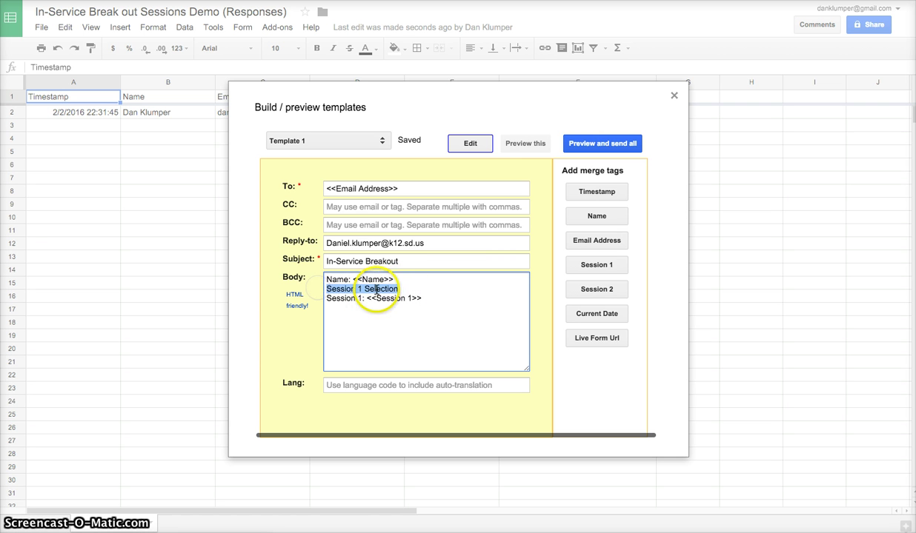
pyautogui.press('Delete')
pyautogui.press('Delete')
pyautogui.press('Return')
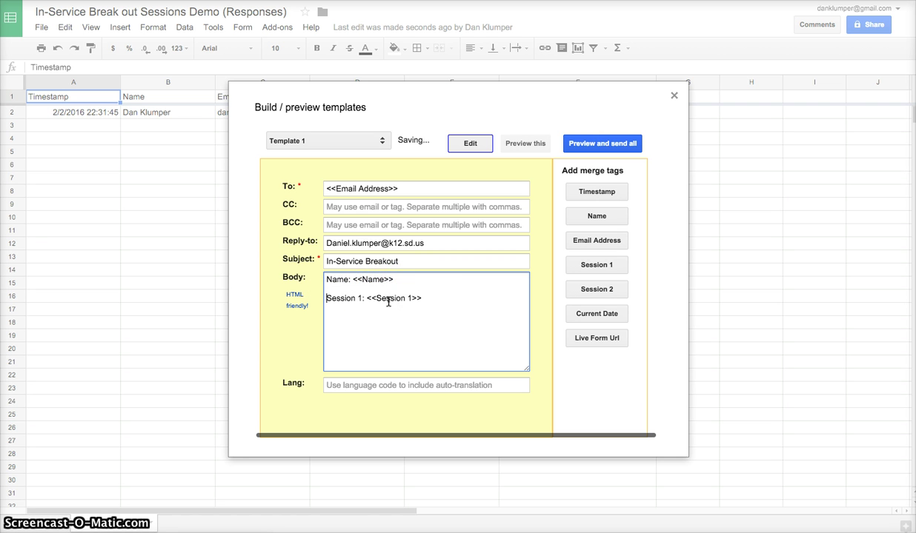
pyautogui.click(432, 299)
pyautogui.press('Return')
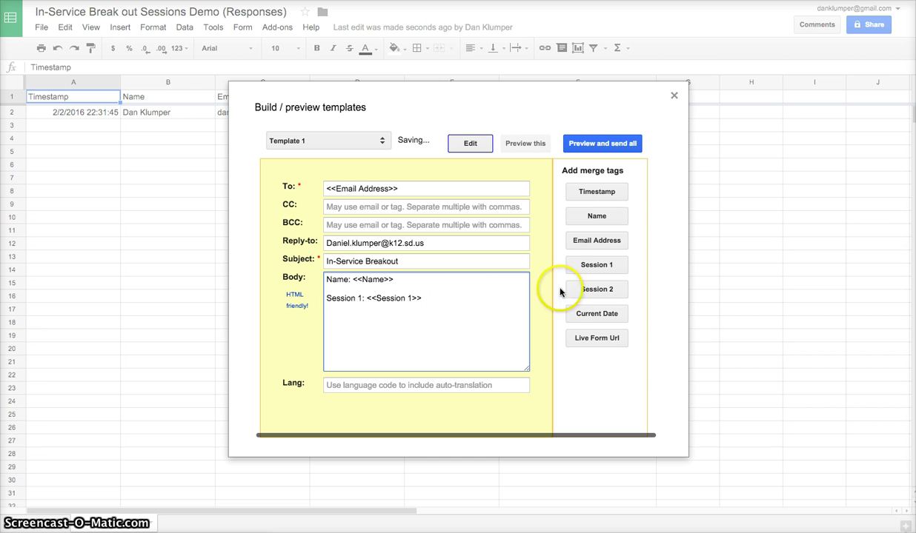
pyautogui.click(589, 291)
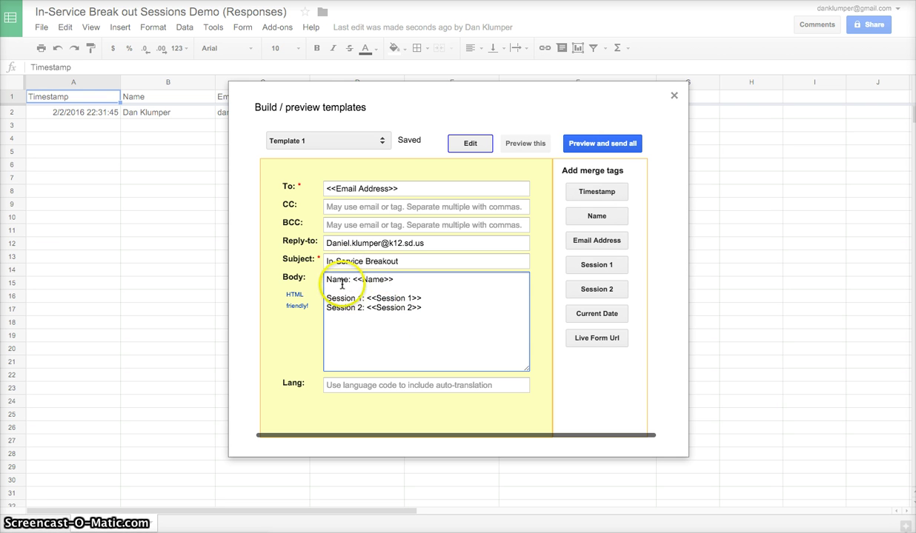
pyautogui.click(361, 312)
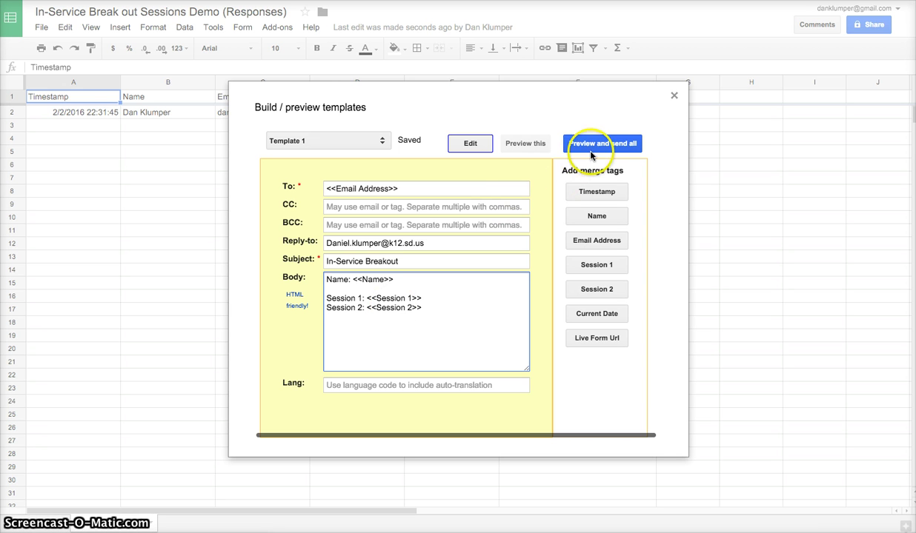
# Preview the merged email for row 2, showing sessions Twitter and Gamification
pyautogui.click(605, 143)
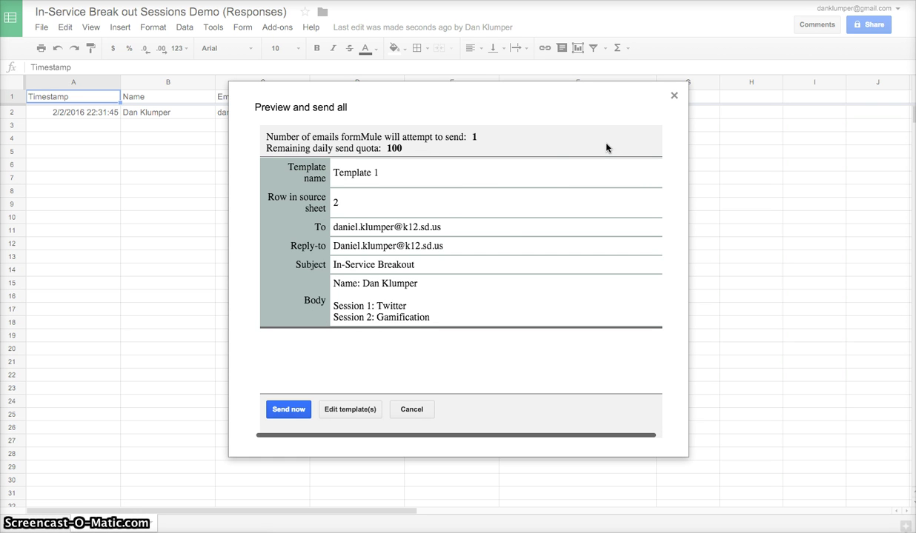
pyautogui.click(499, 211)
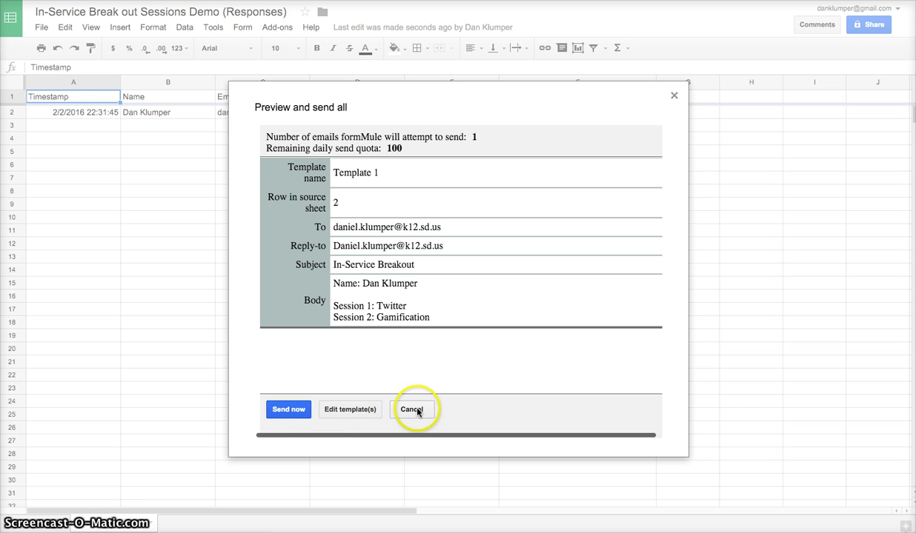
# Send the merged email to the respondent
pyautogui.click(289, 409)
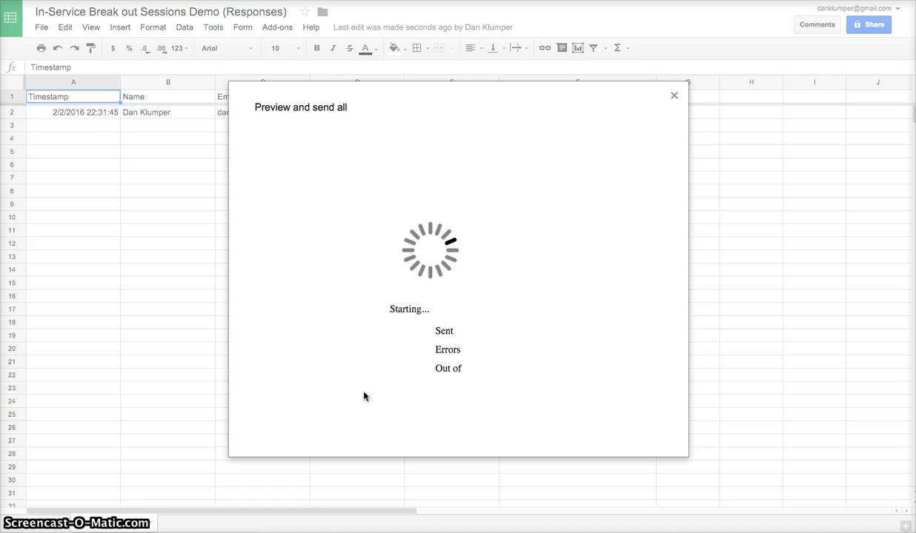